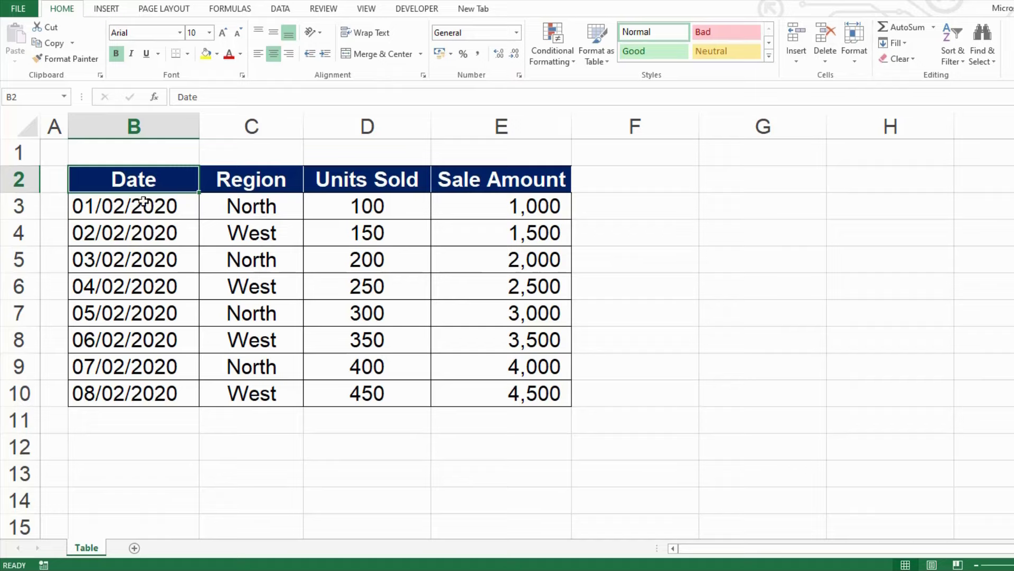
- Convert the B2:E10 sales range, with its header row, into table Table6 with filter buttons
{"action": "left_click_drag", "start_coordinate": [130, 182], "coordinate": [480, 391]}
{"action": "left_click", "coordinate": [125, 183]}
{"action": "left_click", "coordinate": [264, 186]}
{"action": "left_click", "coordinate": [362, 181]}
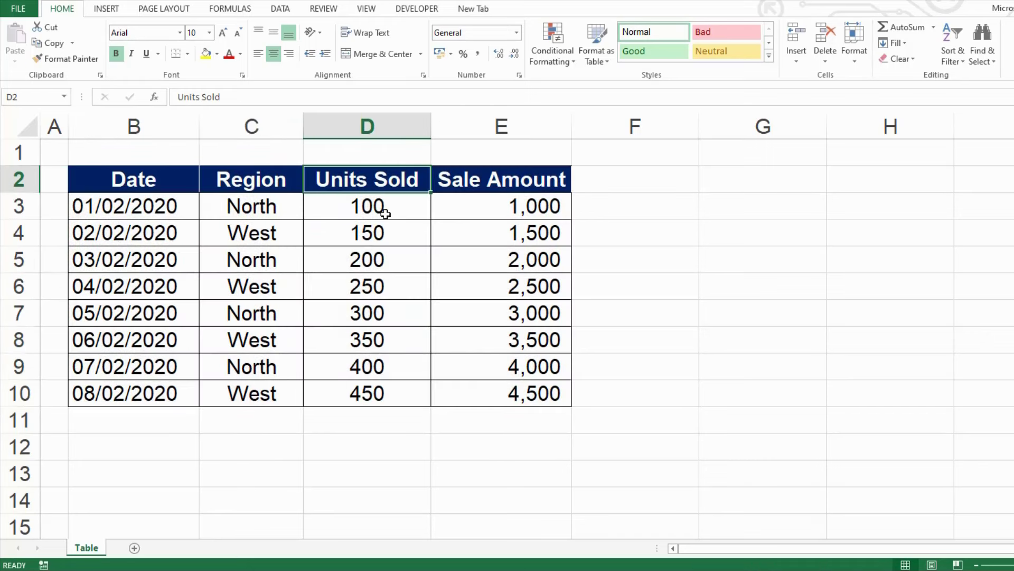
{"action": "left_click", "coordinate": [490, 182]}
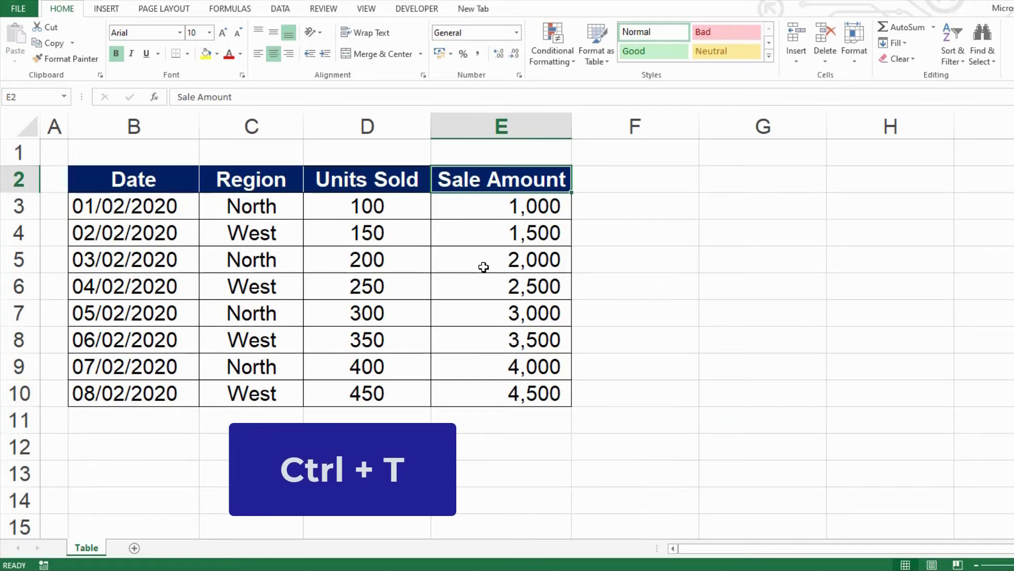
{"action": "key", "text": "ctrl+t"}
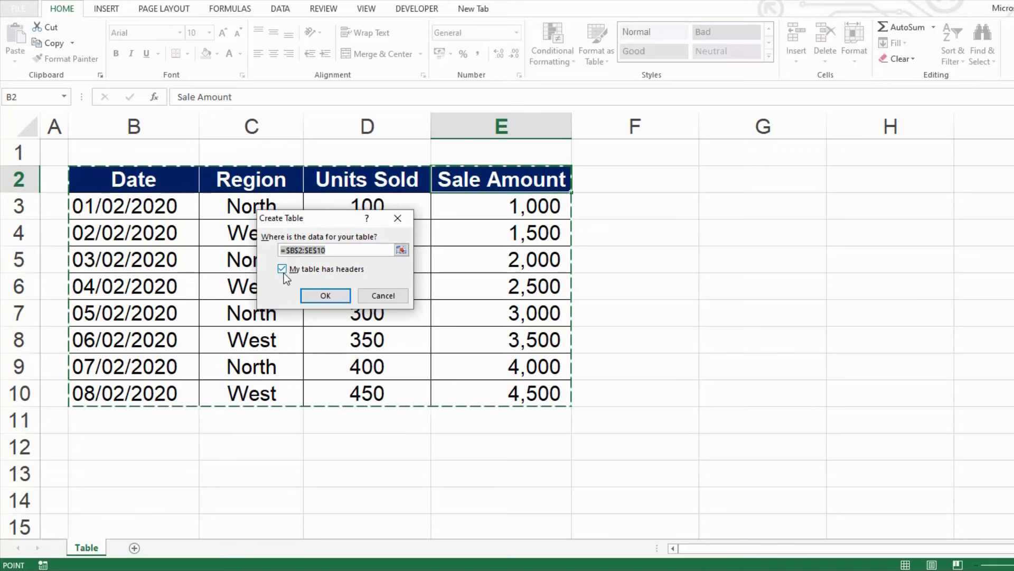
{"action": "left_click", "coordinate": [328, 296]}
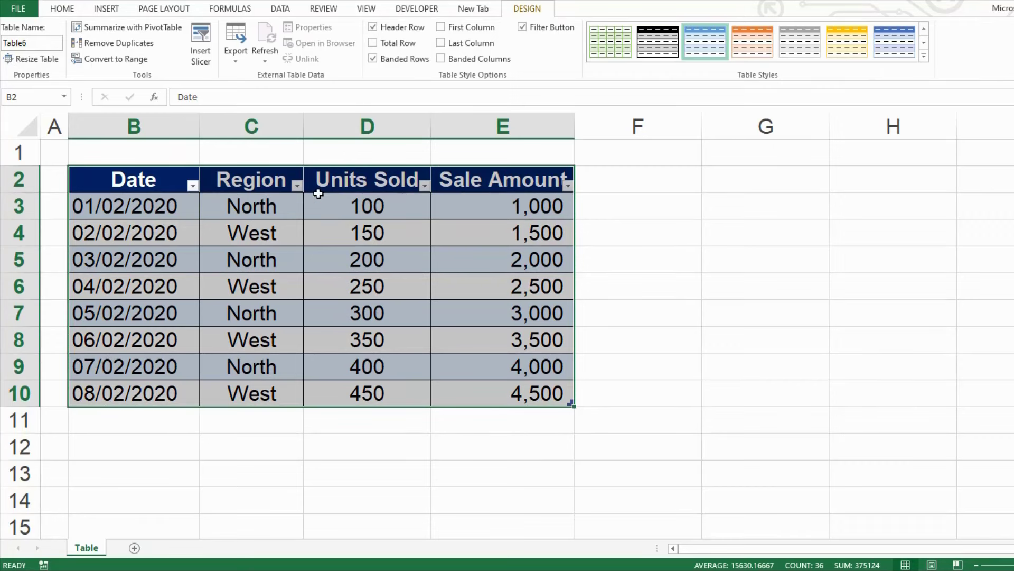
{"action": "left_click", "coordinate": [93, 211]}
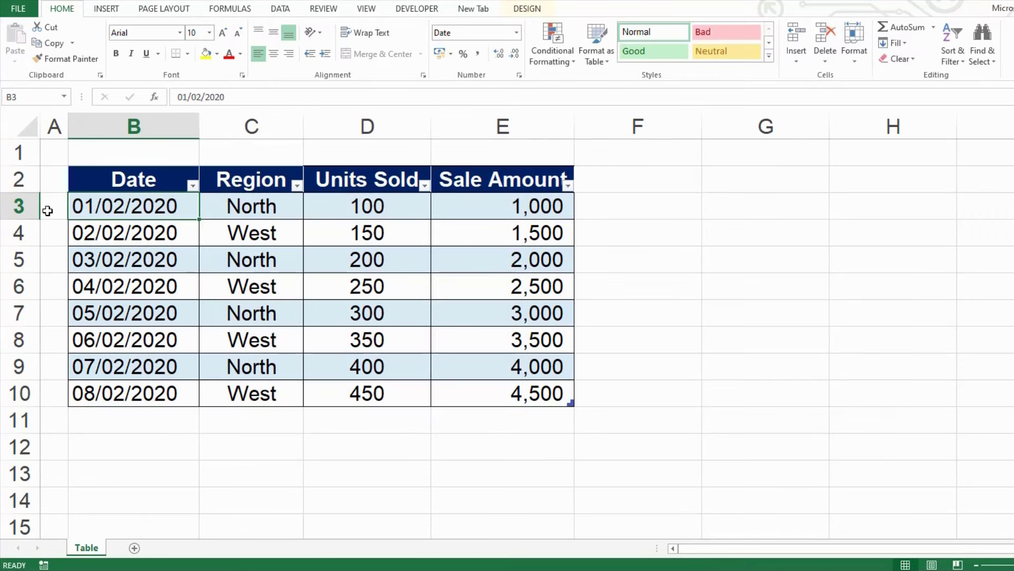
{"action": "left_click", "coordinate": [20, 206]}
{"action": "left_click", "coordinate": [20, 260]}
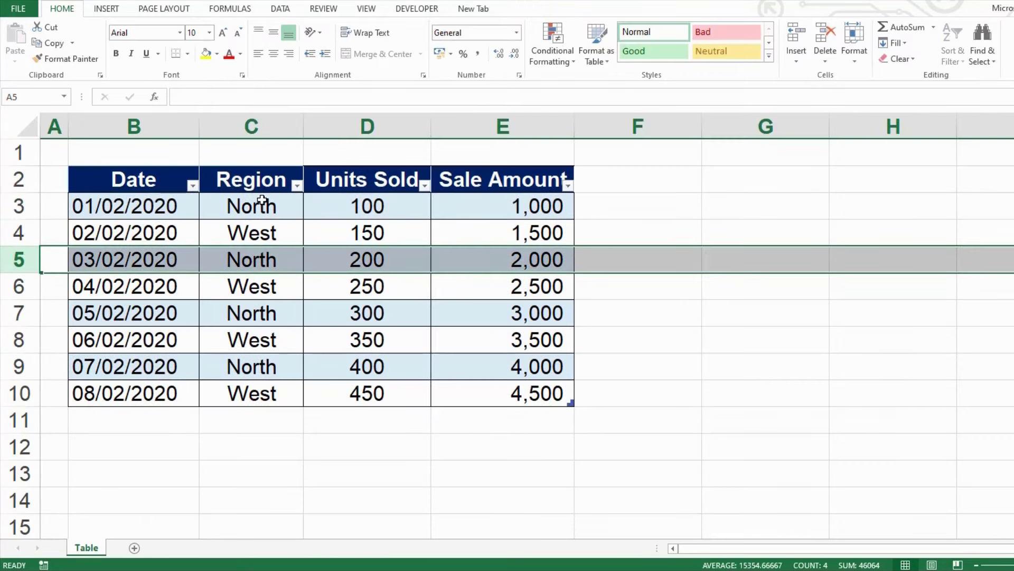
{"action": "left_click", "coordinate": [254, 260]}
{"action": "left_click", "coordinate": [253, 313]}
{"action": "left_click", "coordinate": [254, 365]}
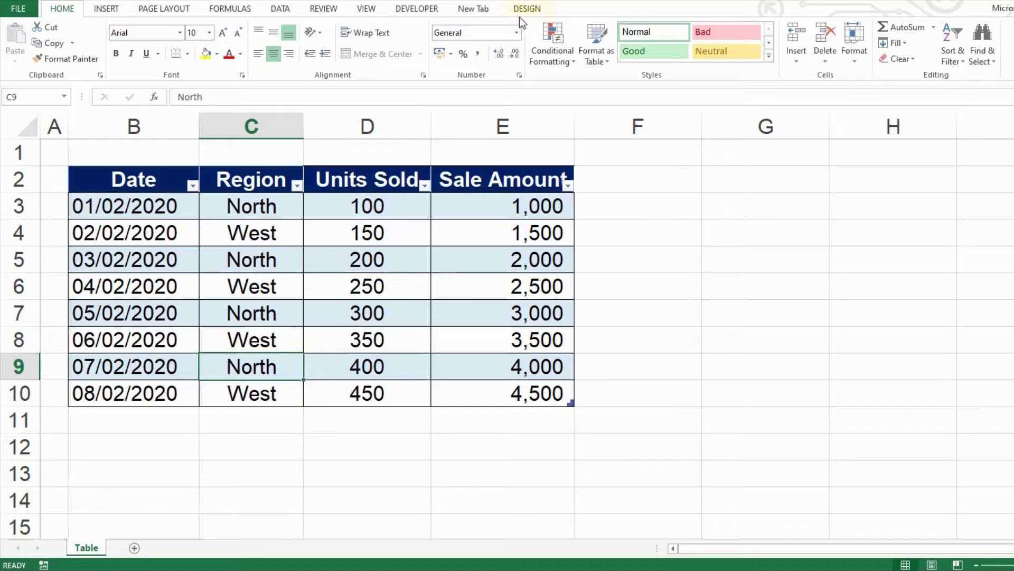
{"action": "left_click", "coordinate": [671, 255]}
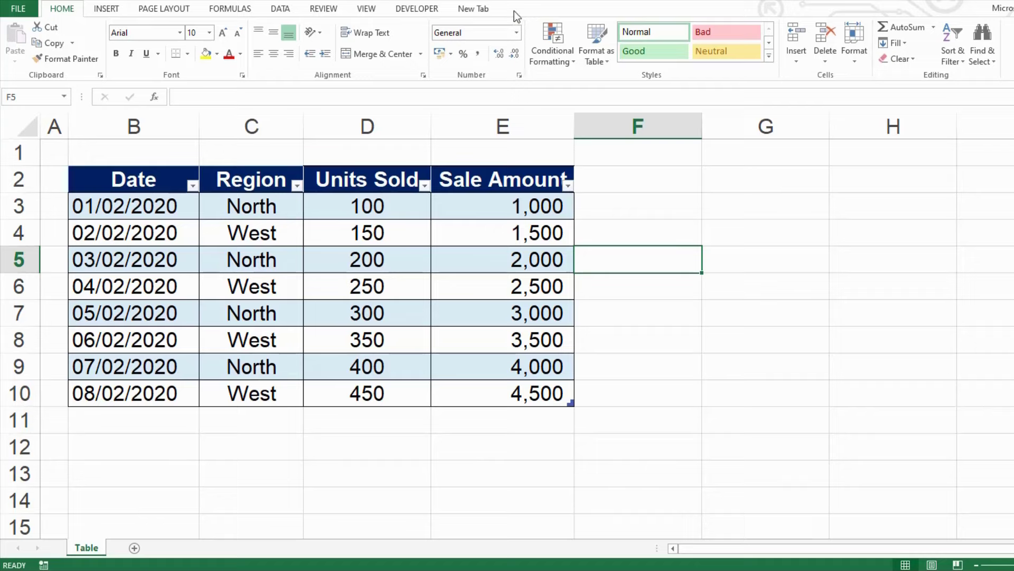
{"action": "left_click", "coordinate": [359, 244]}
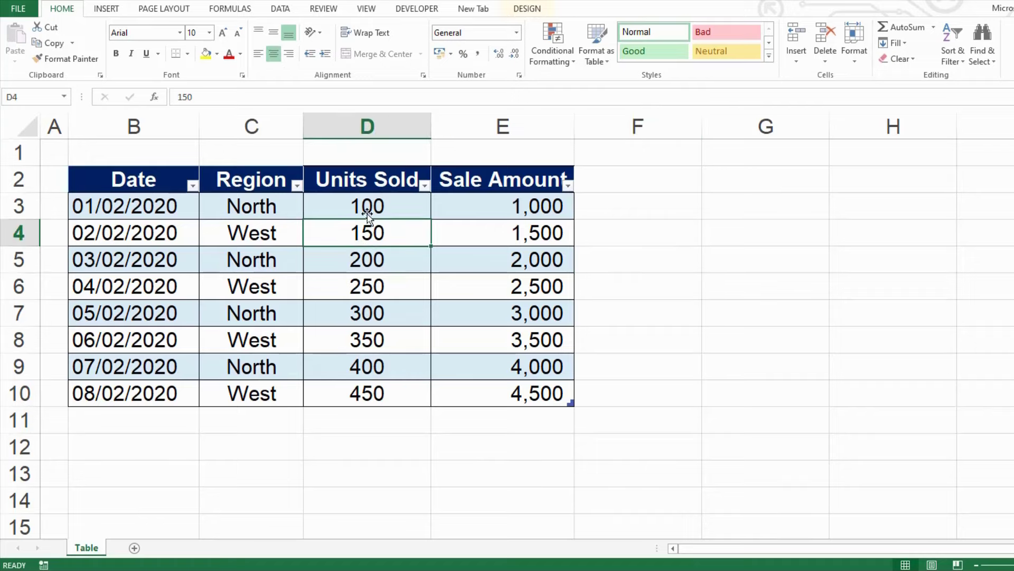
{"action": "left_click", "coordinate": [526, 10]}
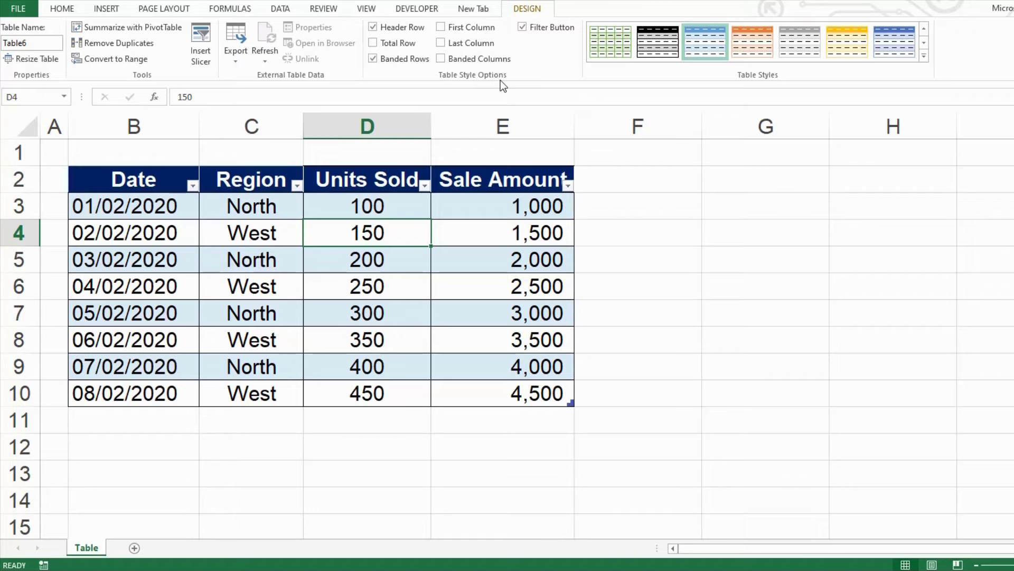
- Hide and restore the table's header row, then select rows 3, 5 and 7 and return to cell B5
{"action": "left_click", "coordinate": [385, 32]}
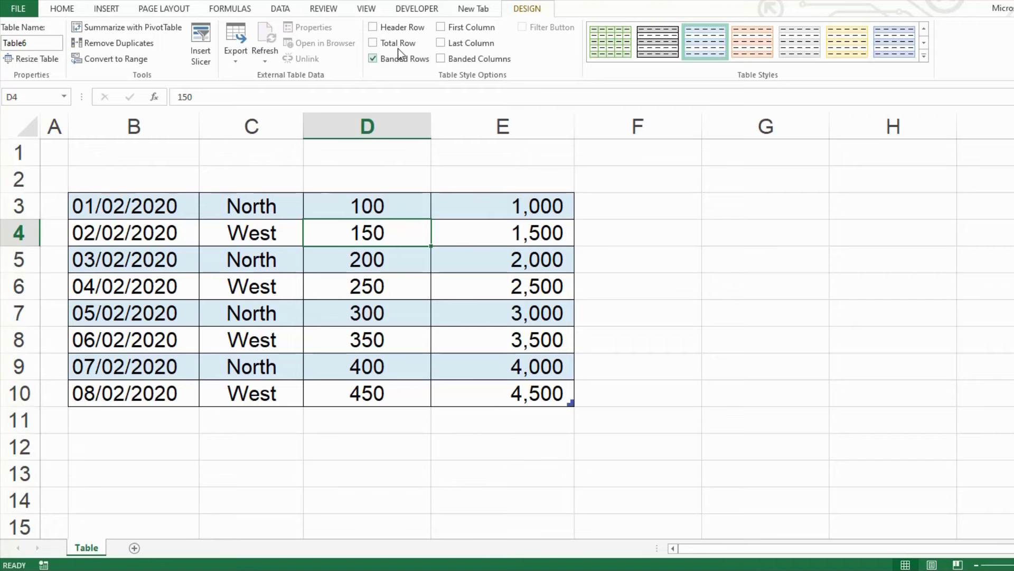
{"action": "left_click", "coordinate": [372, 28]}
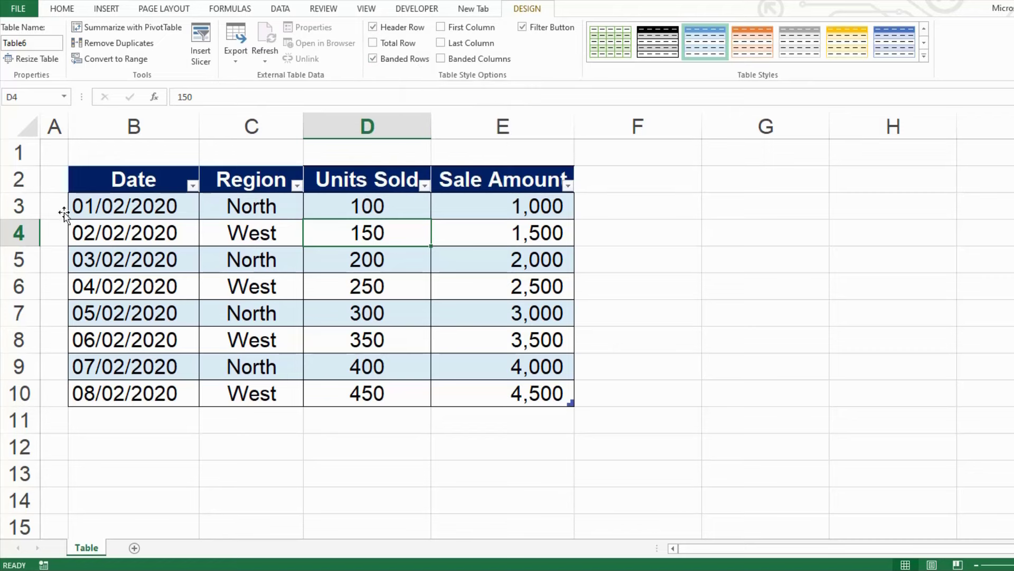
{"action": "left_click", "coordinate": [18, 207]}
{"action": "left_click", "coordinate": [21, 261]}
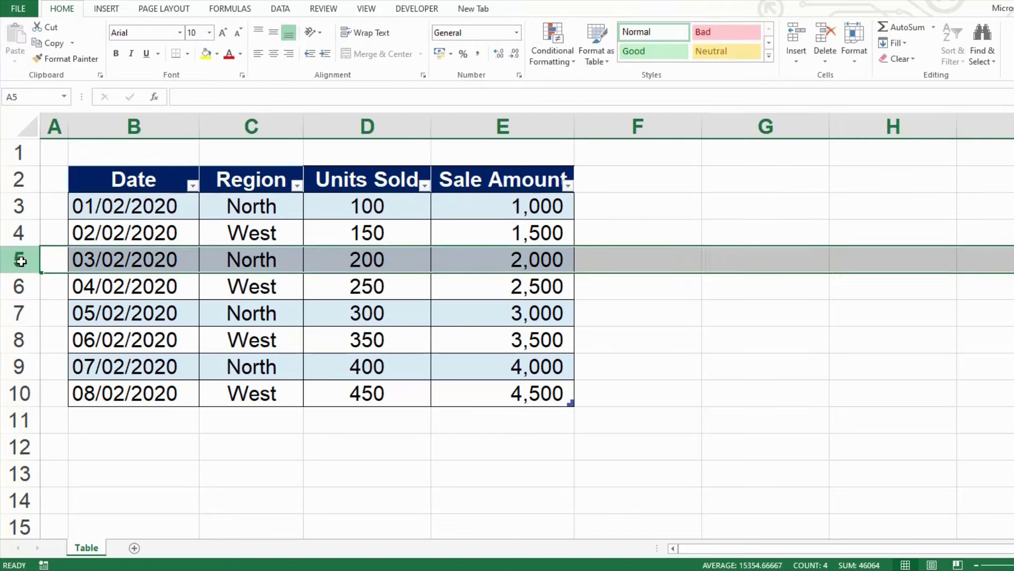
{"action": "left_click", "coordinate": [18, 313]}
{"action": "left_click", "coordinate": [19, 259]}
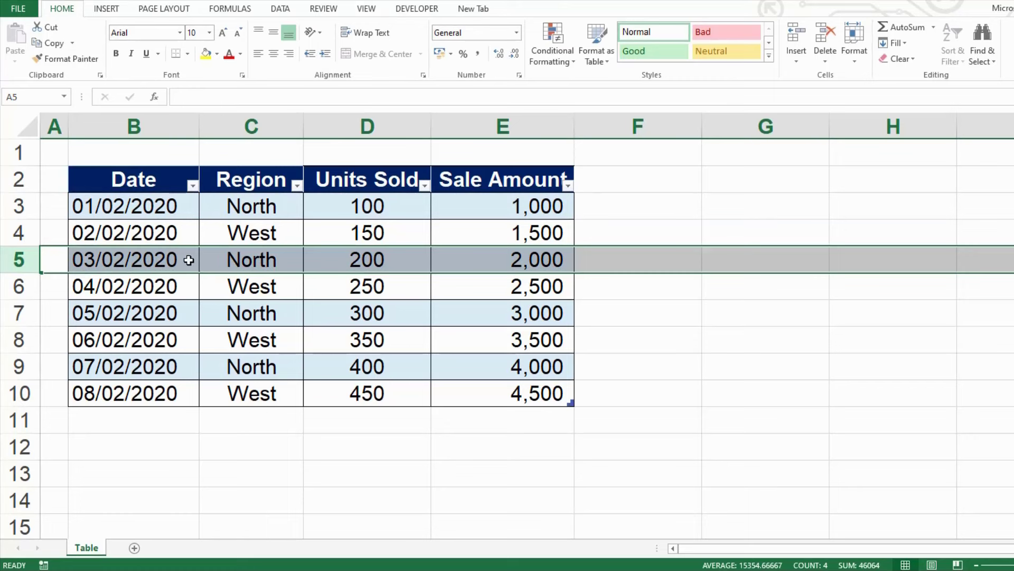
{"action": "left_click", "coordinate": [188, 259]}
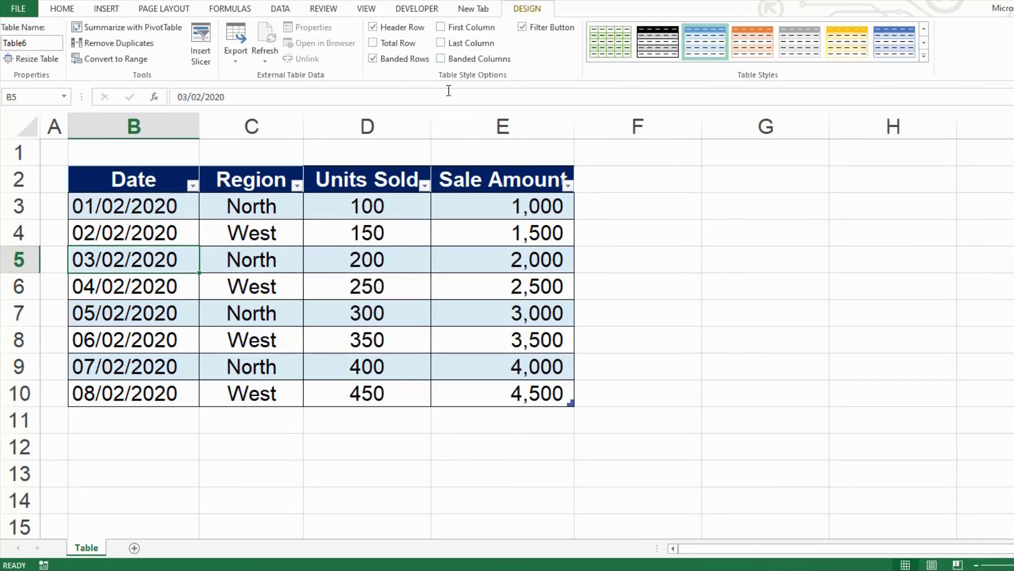
- Turn off banded rows and filter buttons, and turn on first column, last column and banded columns
{"action": "left_click", "coordinate": [387, 59]}
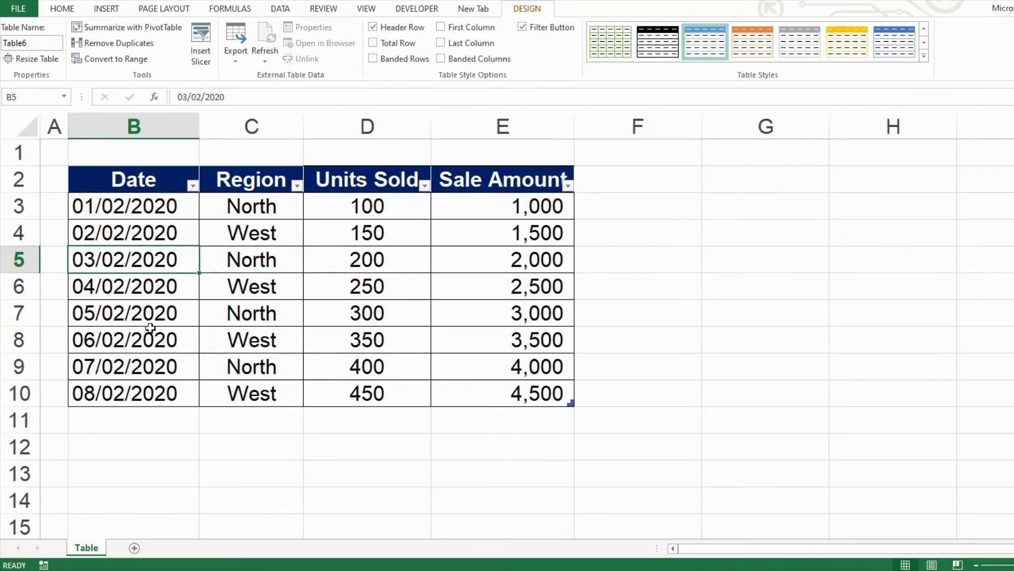
{"action": "left_click", "coordinate": [449, 29]}
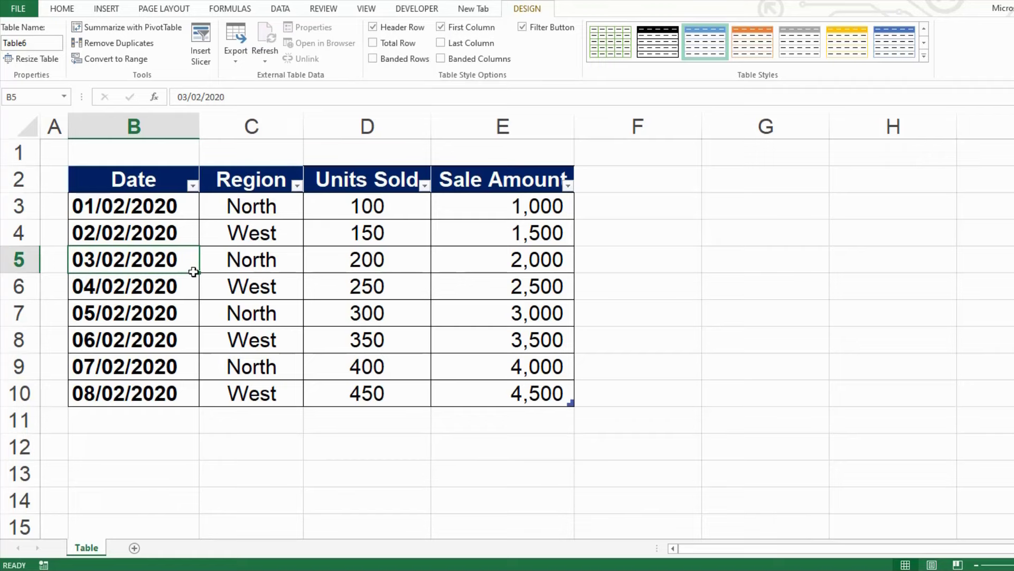
{"action": "left_click", "coordinate": [449, 44]}
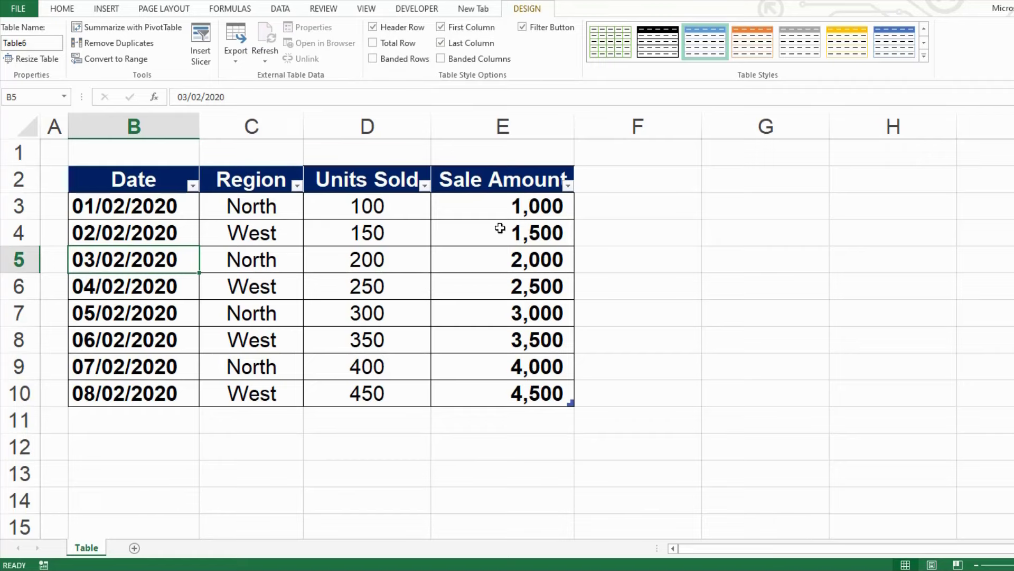
{"action": "left_click", "coordinate": [452, 57]}
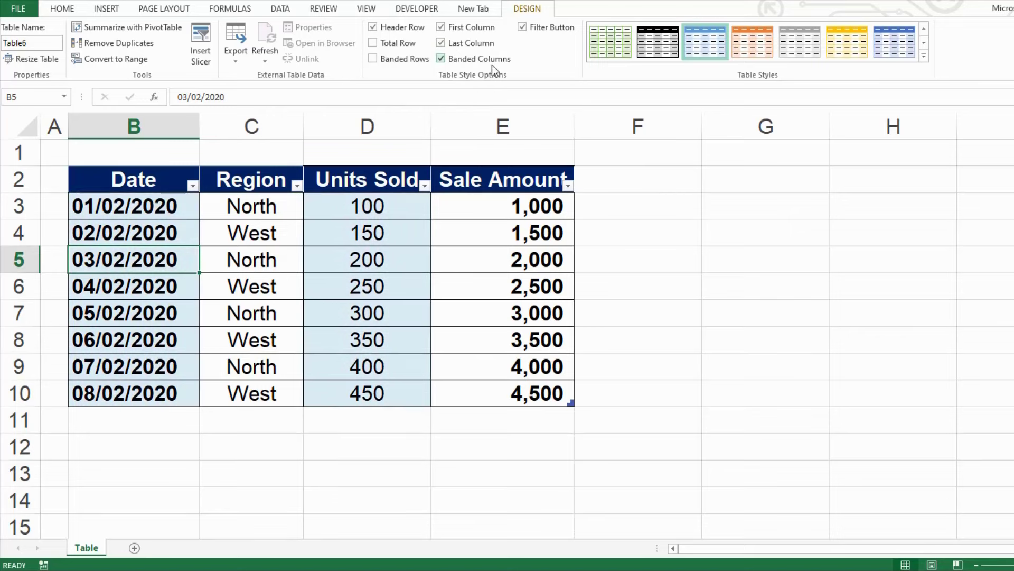
{"action": "left_click", "coordinate": [522, 27]}
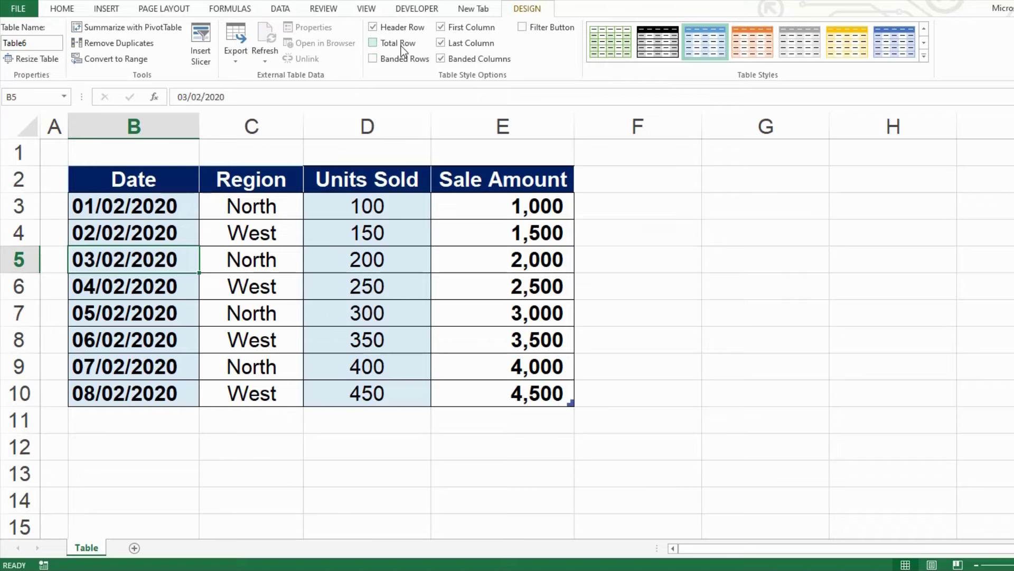
- Add a Total row to the table and select the Sale Amount total cell
{"action": "left_click", "coordinate": [383, 43]}
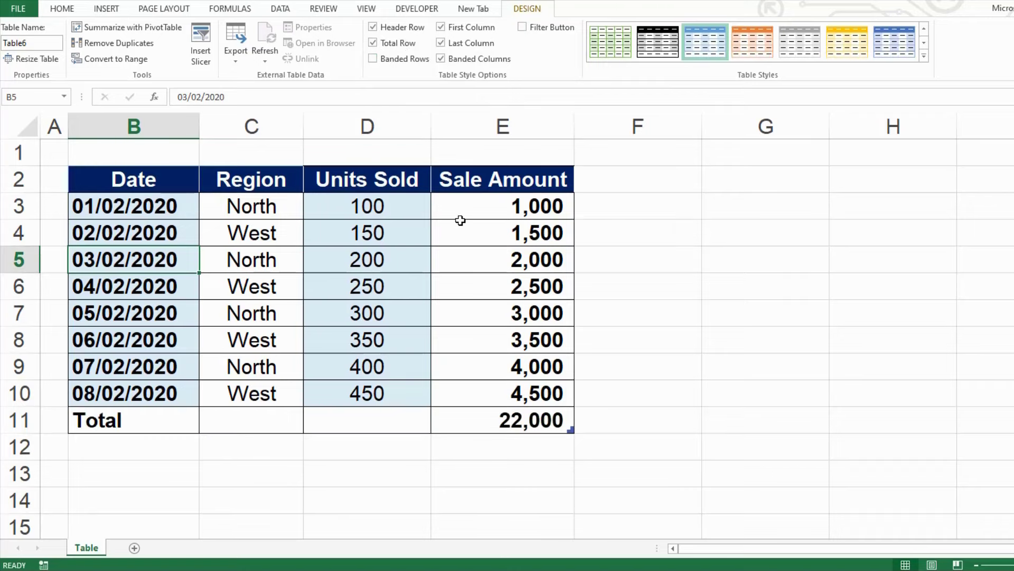
{"action": "left_click_drag", "start_coordinate": [482, 210], "coordinate": [498, 401]}
{"action": "left_click", "coordinate": [499, 420]}
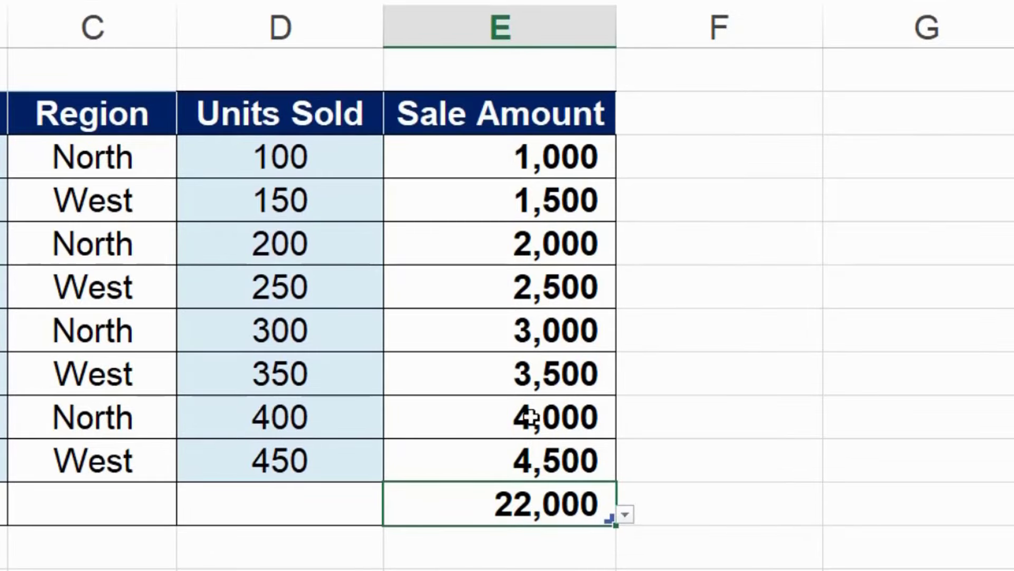
{"action": "left_click_drag", "start_coordinate": [527, 161], "coordinate": [533, 459]}
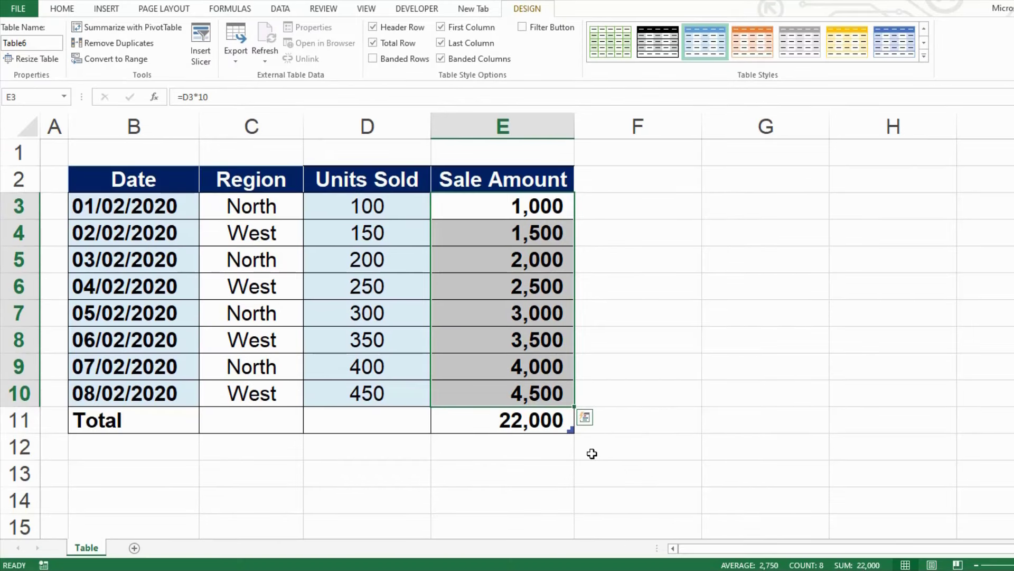
{"action": "left_click", "coordinate": [516, 425]}
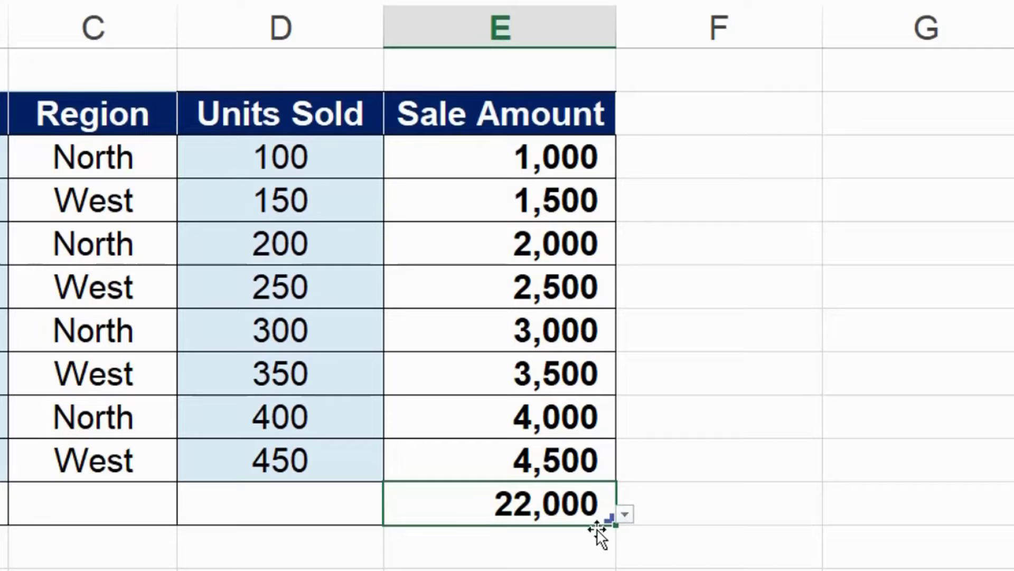
- Change the Sale Amount total to Max, then to Average, showing 2,750
{"action": "left_click", "coordinate": [624, 514]}
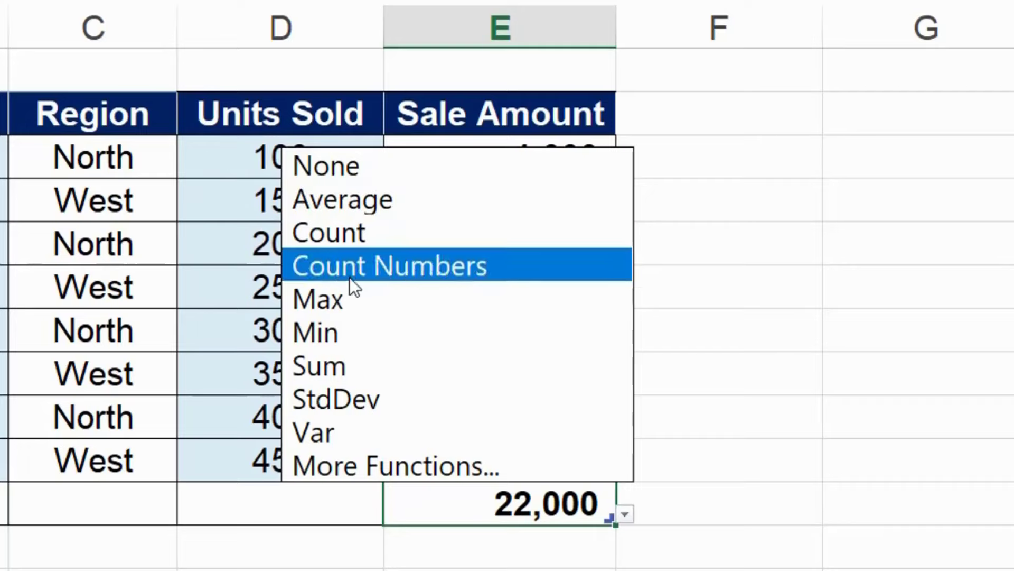
{"action": "left_click", "coordinate": [345, 304]}
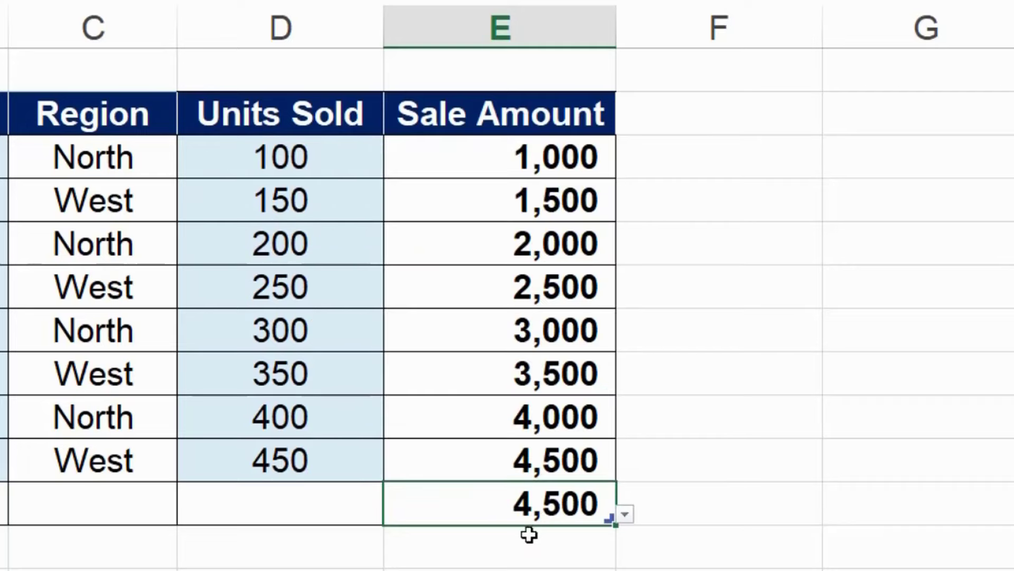
{"action": "left_click", "coordinate": [623, 515]}
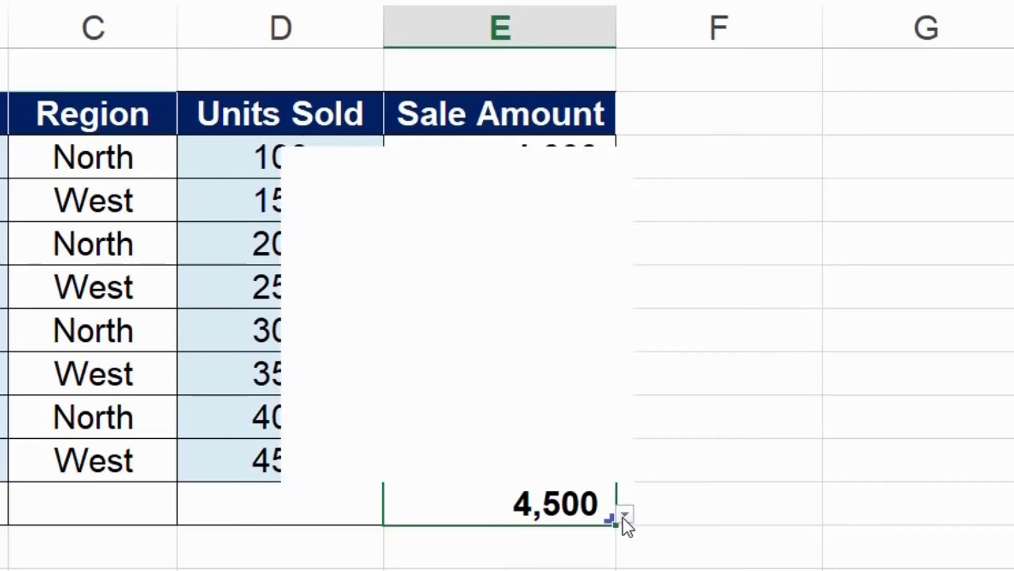
{"action": "left_click", "coordinate": [420, 212]}
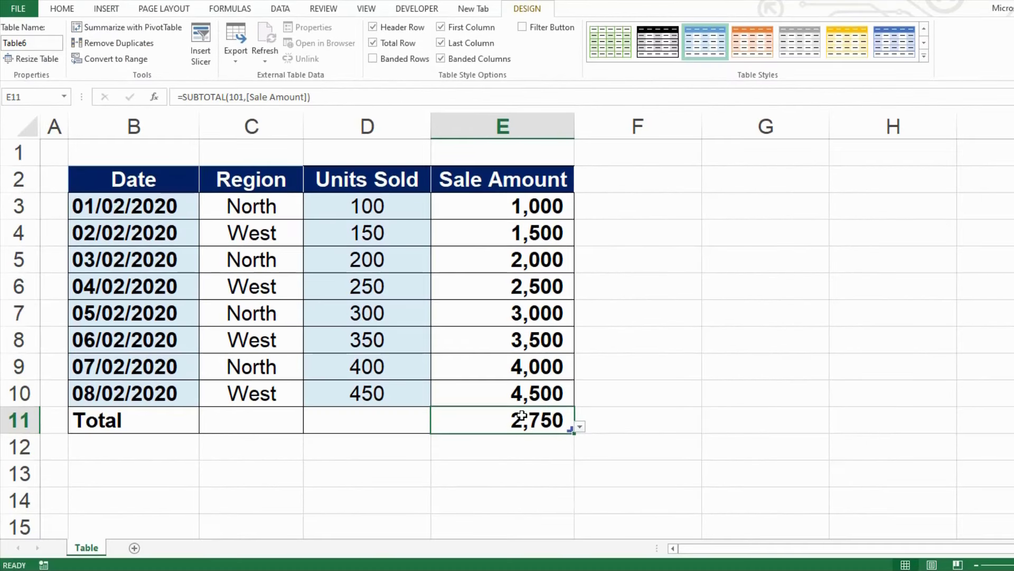
{"action": "mouse_move", "coordinate": [496, 210]}
{"action": "left_mouse_down"}
{"action": "mouse_move", "coordinate": [482, 386]}
{"action": "mouse_move", "coordinate": [494, 399]}
{"action": "left_mouse_up"}
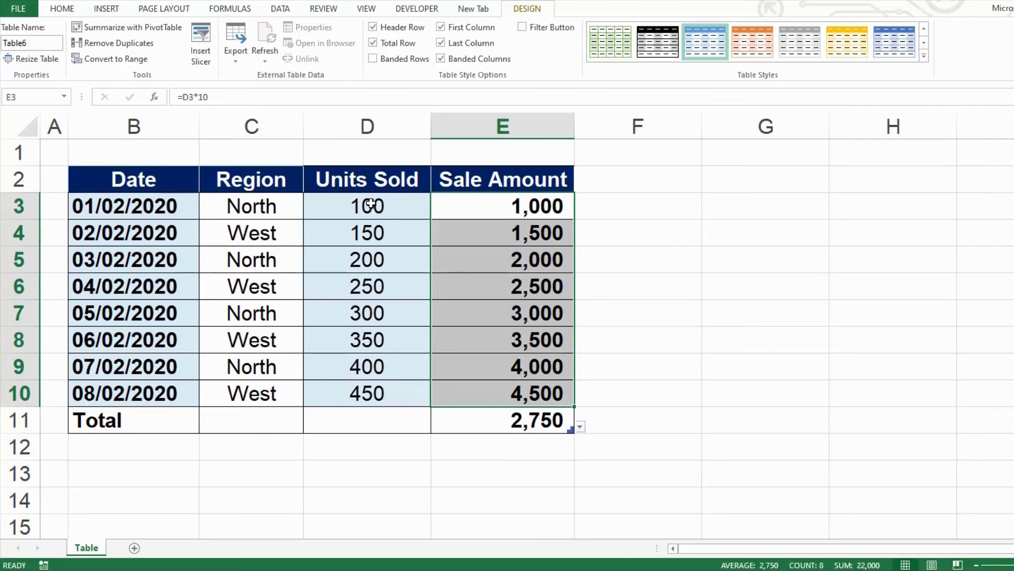
- Set the Units Sold total cell D11 to Sum, giving 2200
{"action": "left_click_drag", "start_coordinate": [370, 203], "coordinate": [356, 394]}
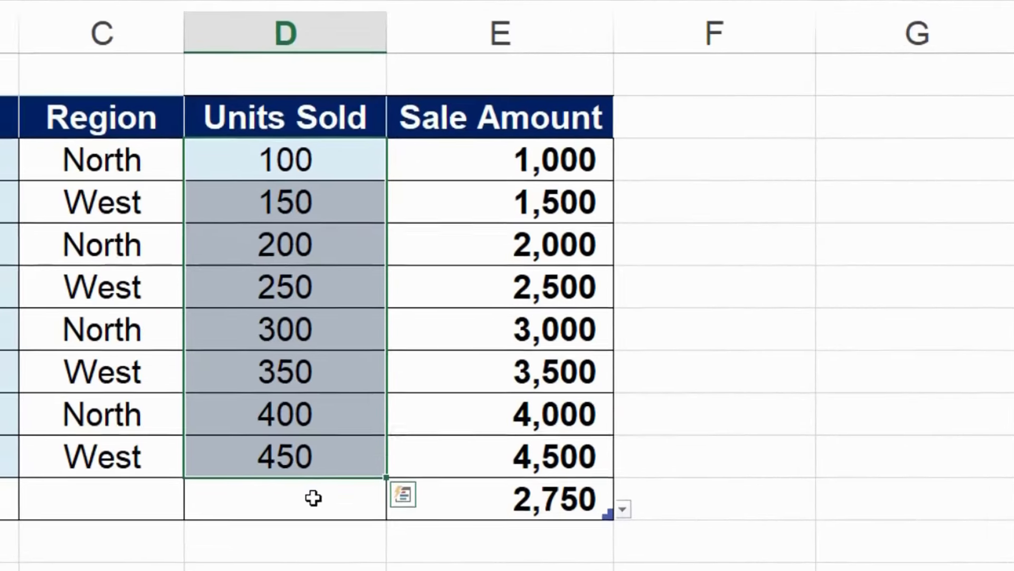
{"action": "left_click", "coordinate": [309, 501]}
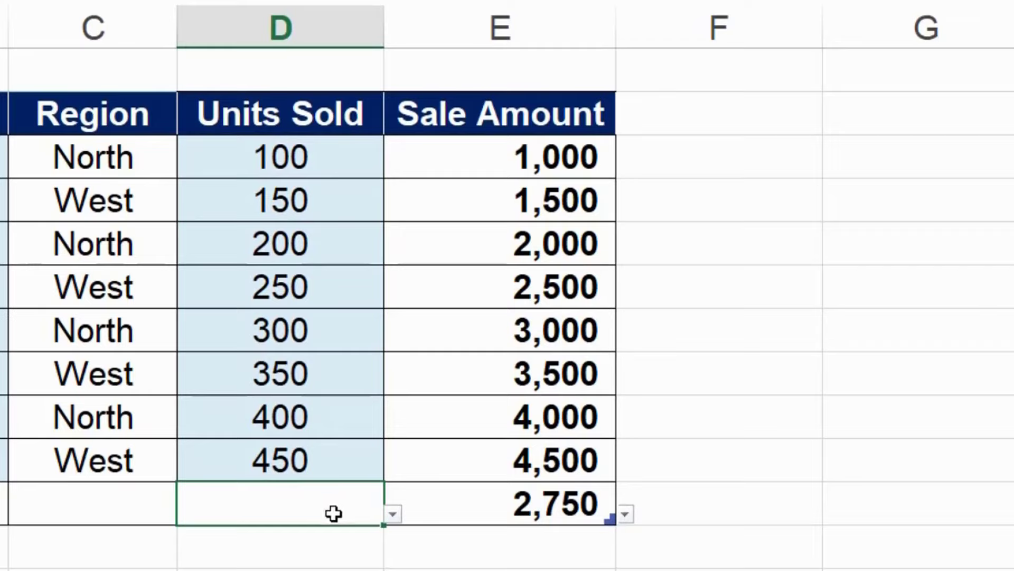
{"action": "left_click", "coordinate": [394, 513]}
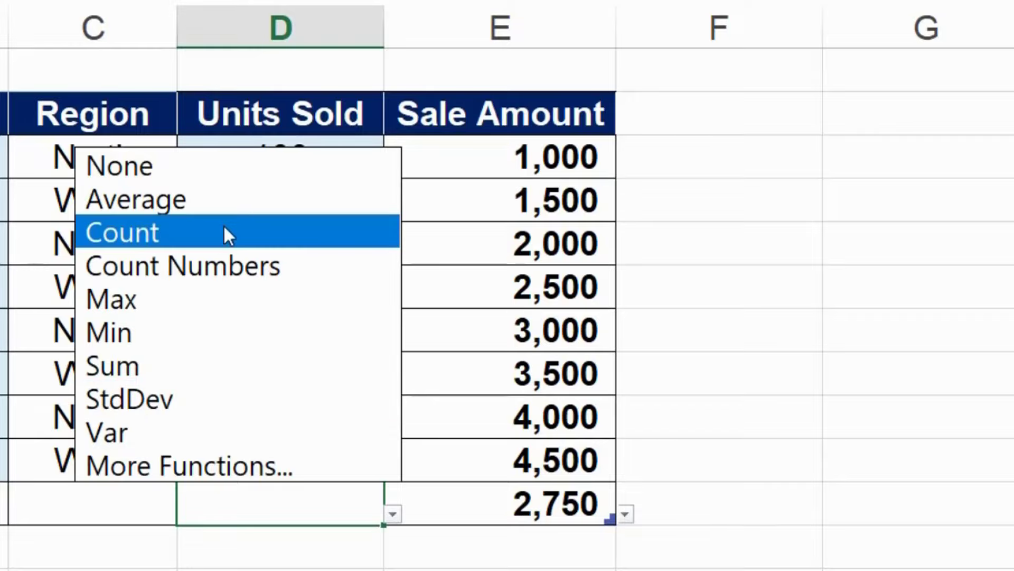
{"action": "left_click", "coordinate": [160, 367]}
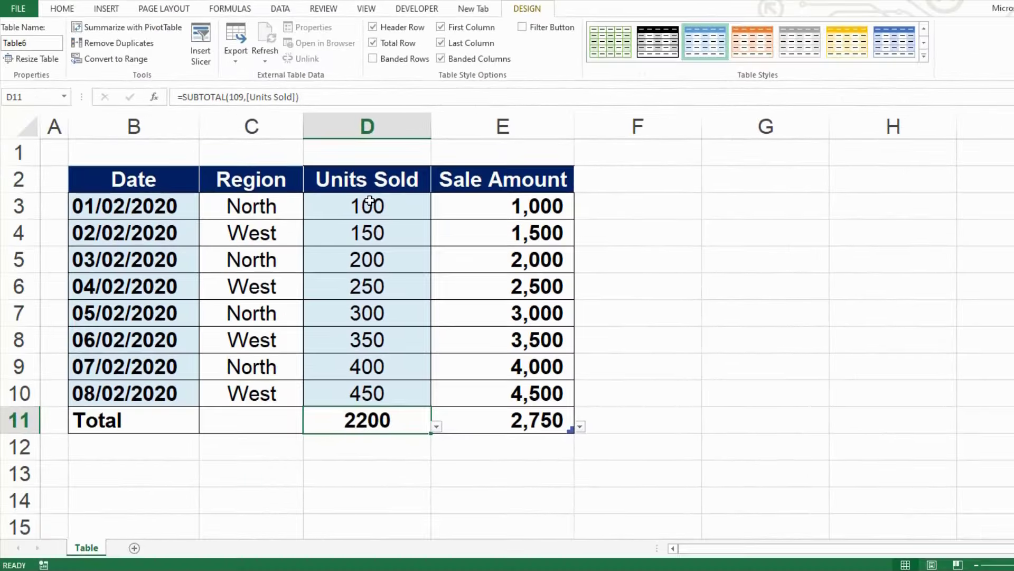
{"action": "mouse_move", "coordinate": [361, 195]}
{"action": "left_mouse_down"}
{"action": "mouse_move", "coordinate": [362, 366]}
{"action": "mouse_move", "coordinate": [345, 396]}
{"action": "left_mouse_up"}
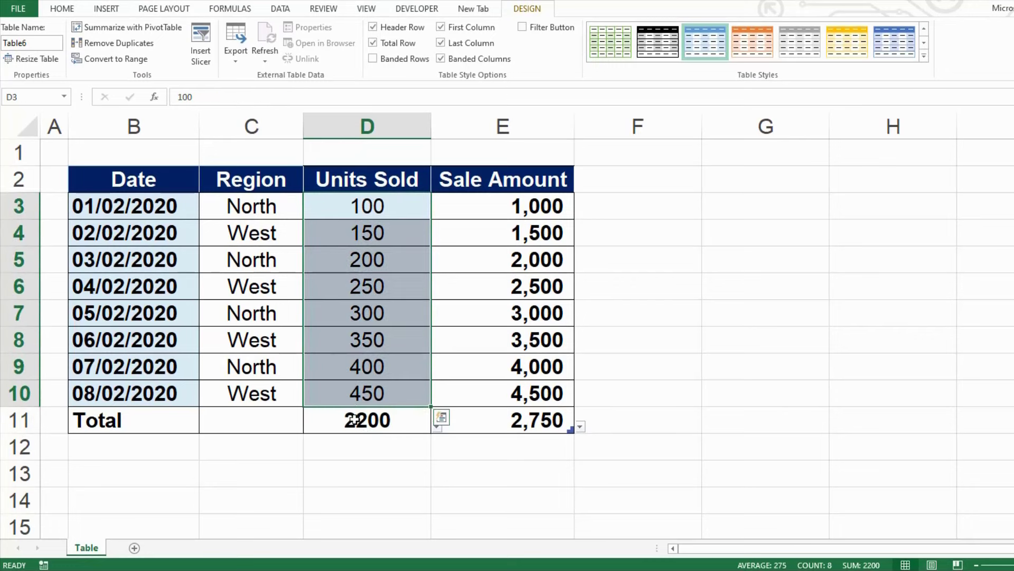
{"action": "left_click", "coordinate": [356, 416]}
{"action": "left_click_drag", "start_coordinate": [134, 180], "coordinate": [472, 414]}
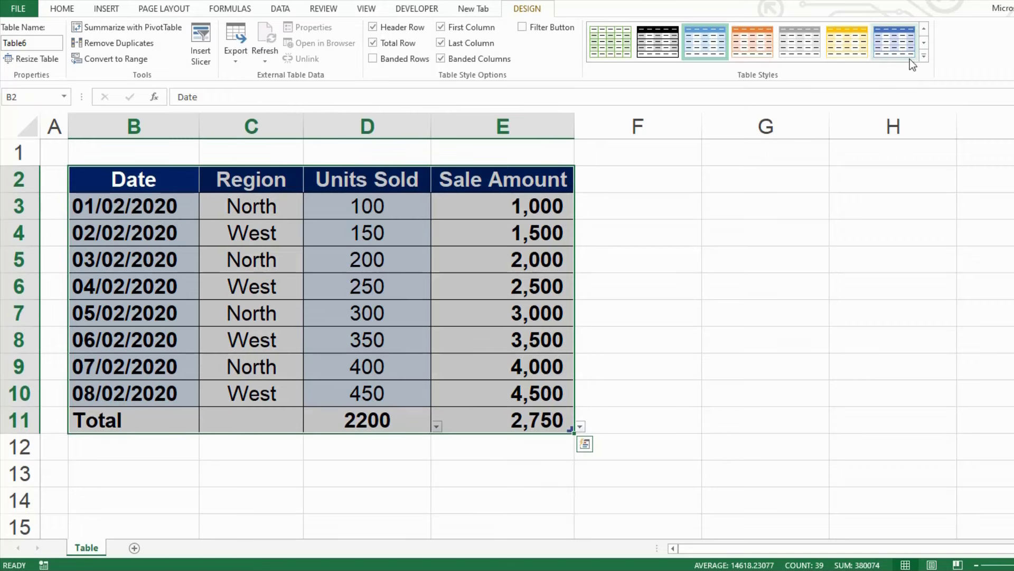
- Try Table Style Medium 9 on the table, then clear its table style entirely
{"action": "left_click", "coordinate": [924, 56]}
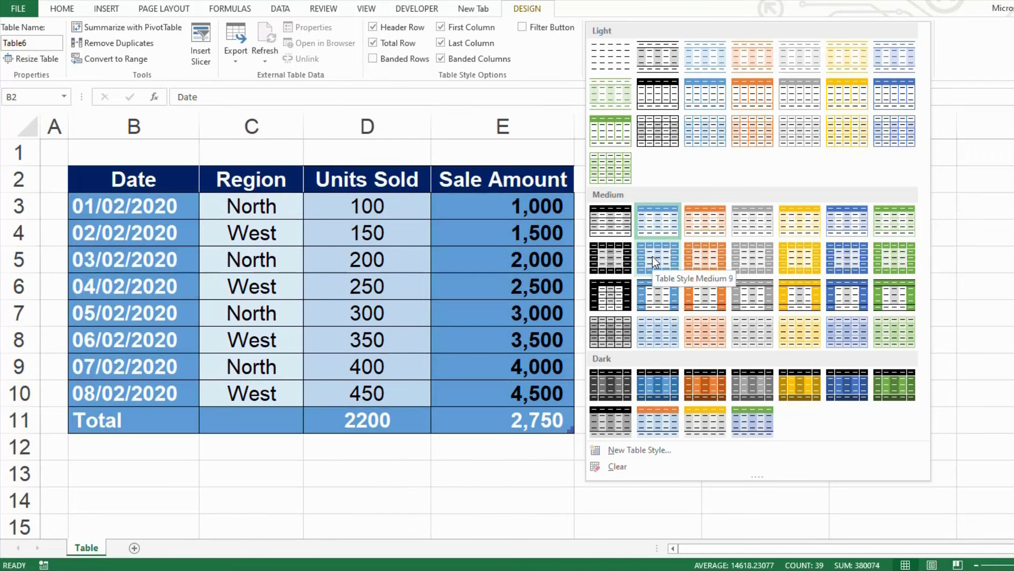
{"action": "left_click", "coordinate": [653, 259]}
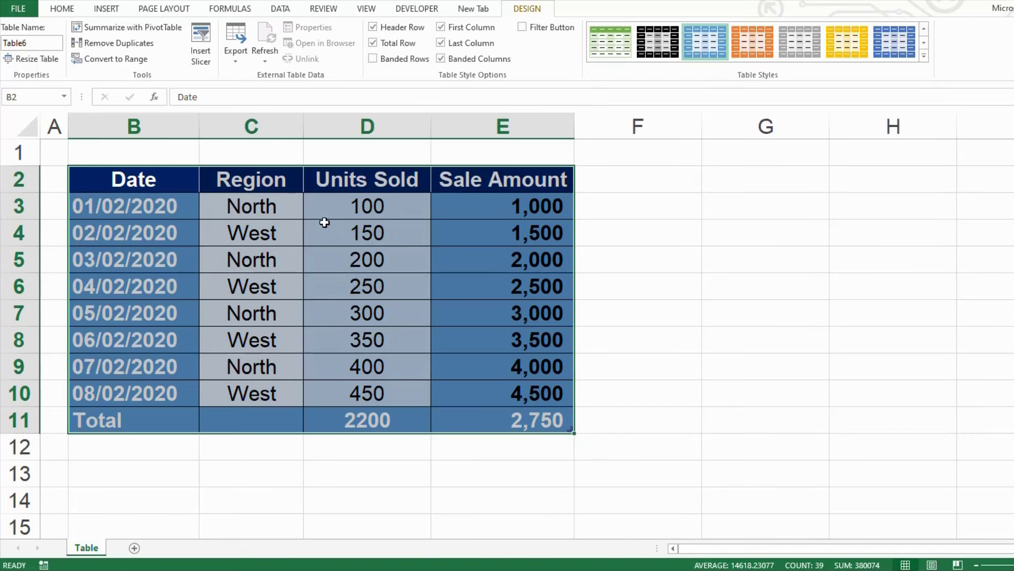
{"action": "left_click", "coordinate": [924, 56]}
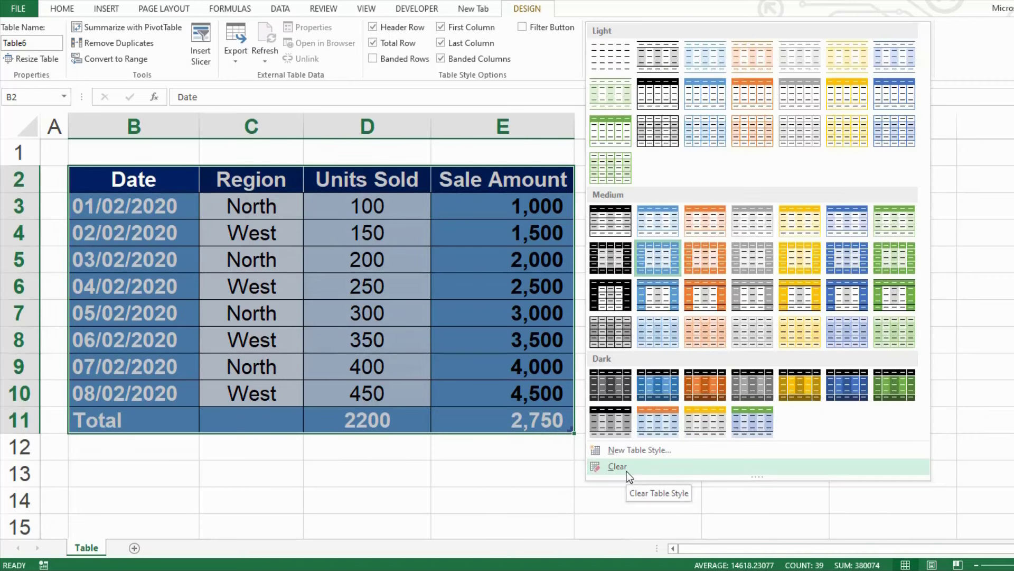
{"action": "left_click", "coordinate": [628, 470]}
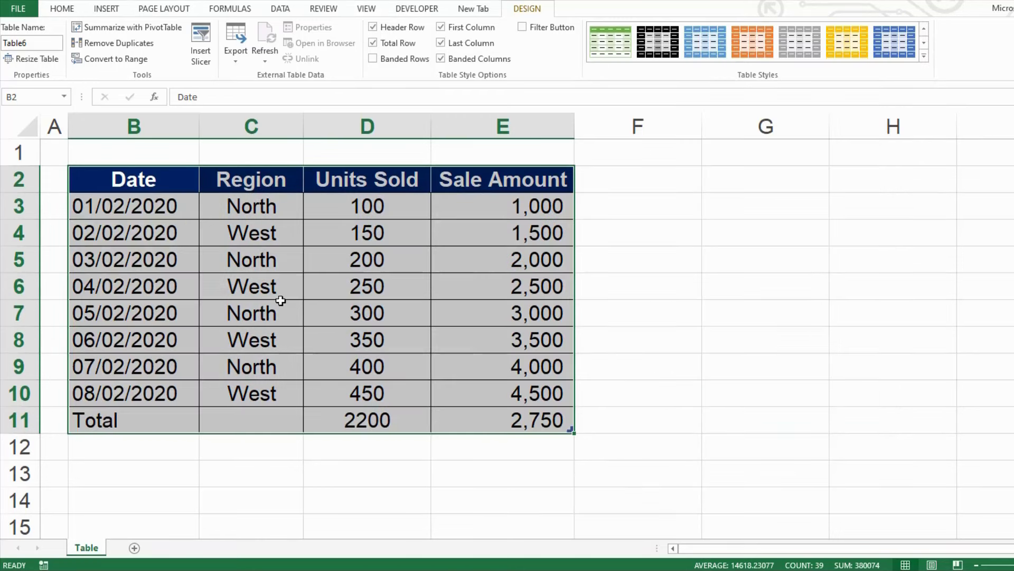